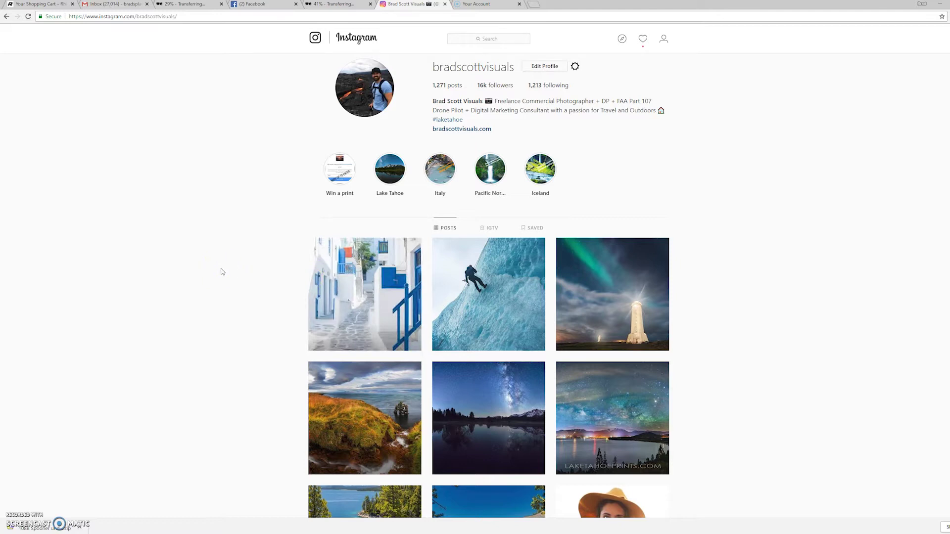
Step: View the Instagram profile's IGTV videos
click(490, 227)
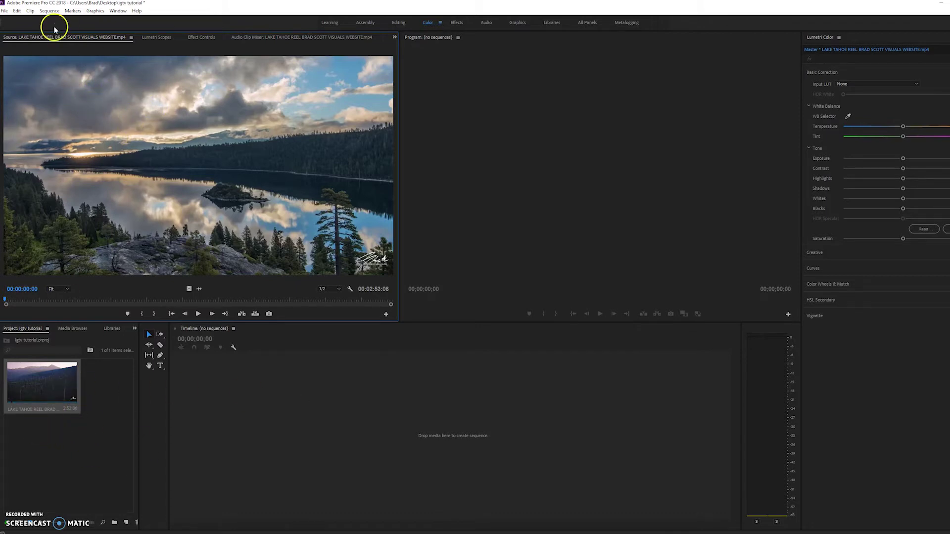
Step: Abandon the media import and bring up the File menu's New options
click(4, 11)
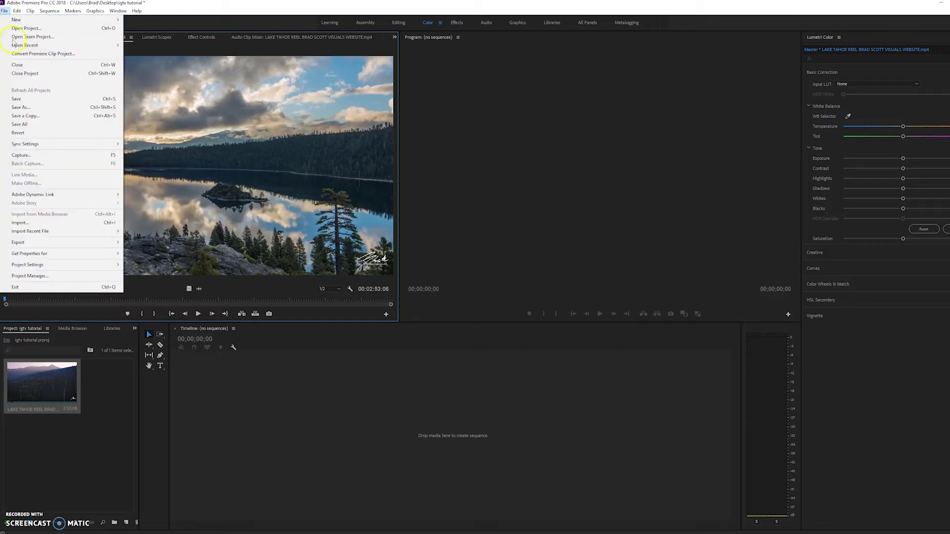
click(34, 223)
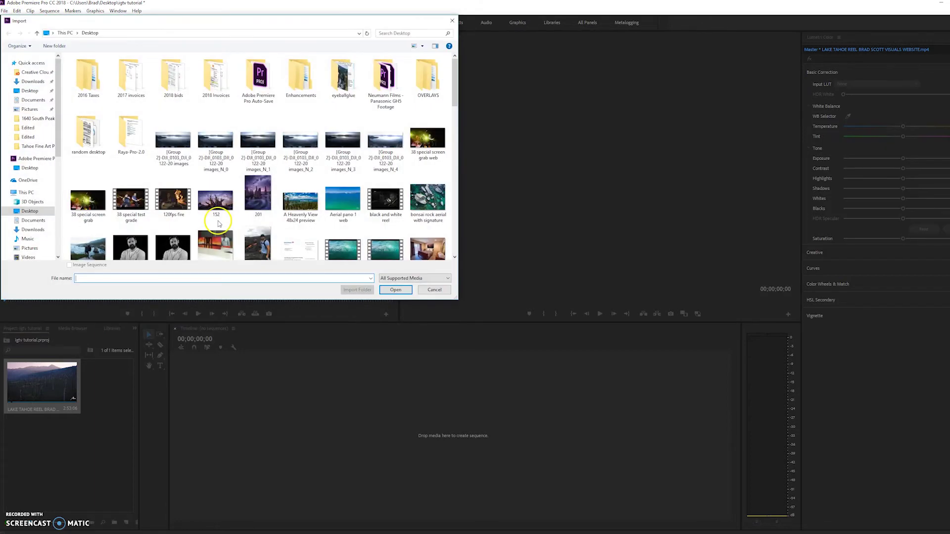
click(437, 289)
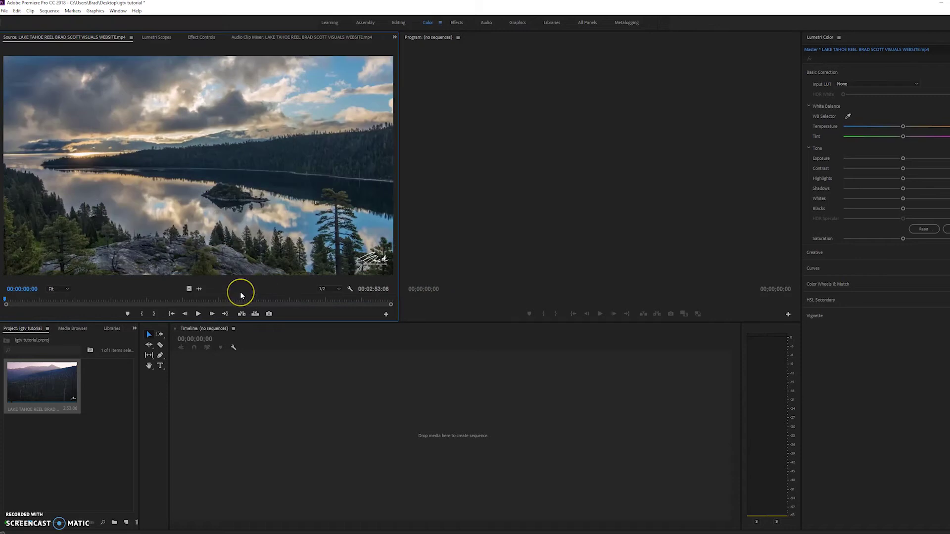
click(5, 11)
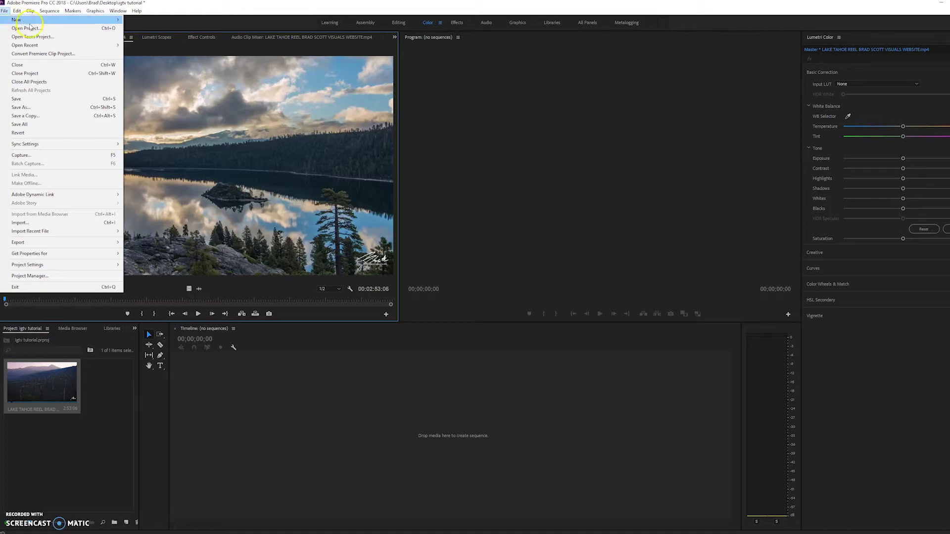
Step: Start a new sequence in Custom editing mode and begin replacing the 1920 width with 1080
mouse_move(59, 20)
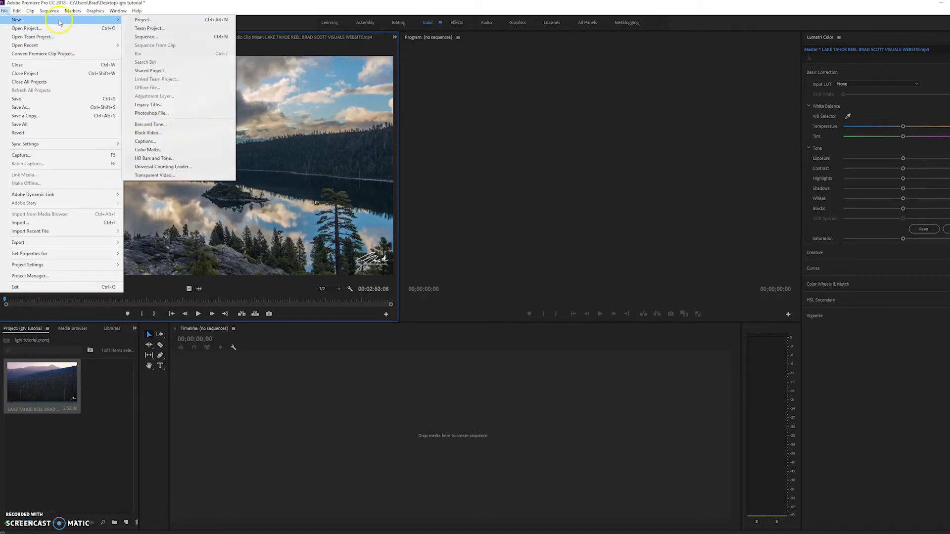
click(165, 37)
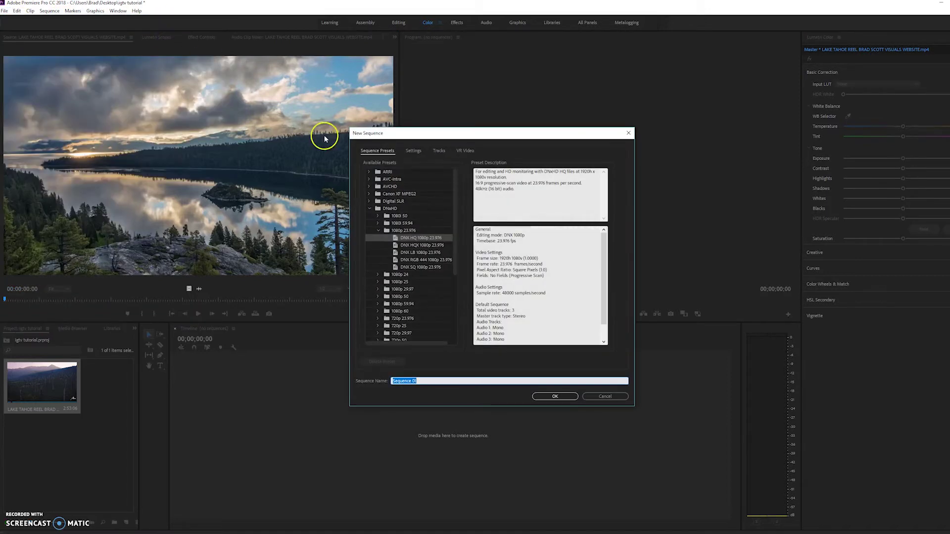
click(413, 151)
click(475, 162)
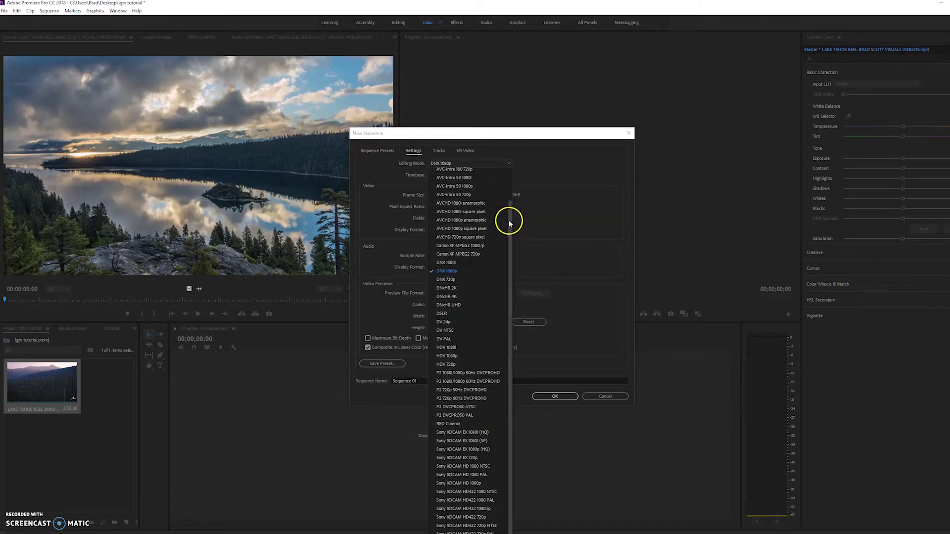
drag(509, 224, 509, 171)
click(456, 170)
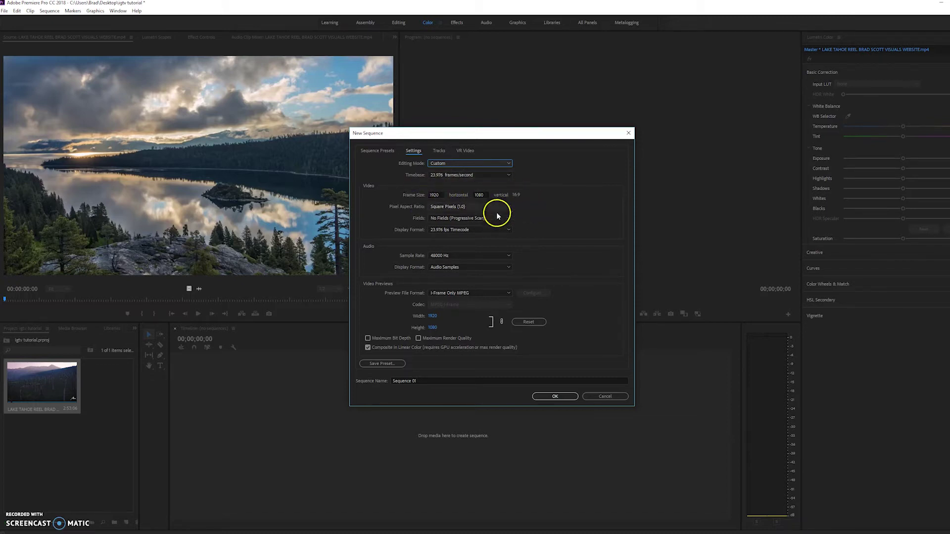
drag(438, 194, 405, 195)
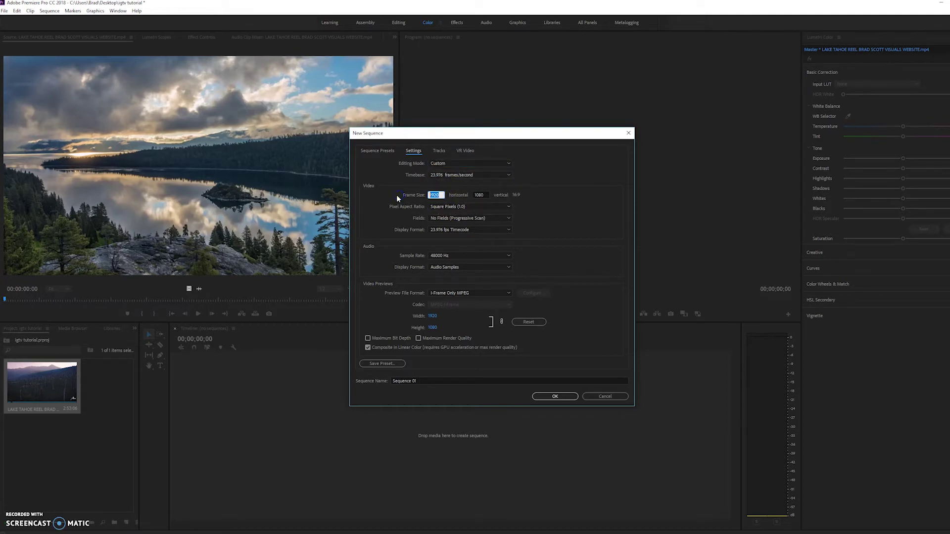
text(10)
Step: Make the frame 1080×1920, name the sequence 'igtv tutorial' and create it
click(480, 194)
click(583, 196)
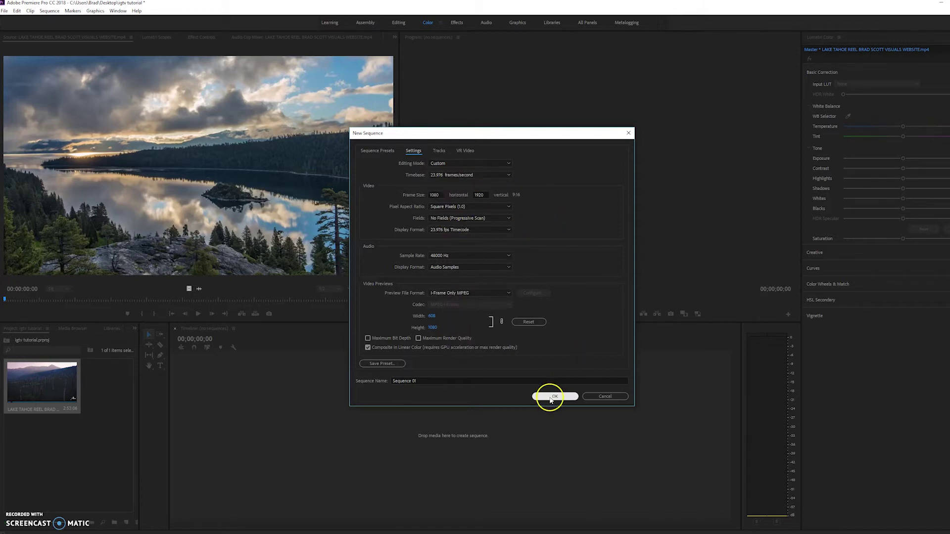
drag(421, 378, 393, 380)
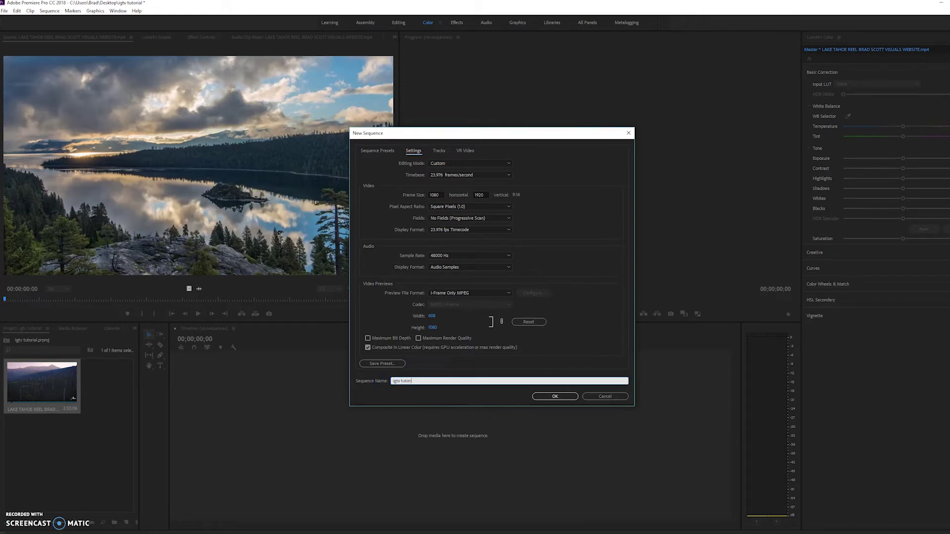
click(556, 396)
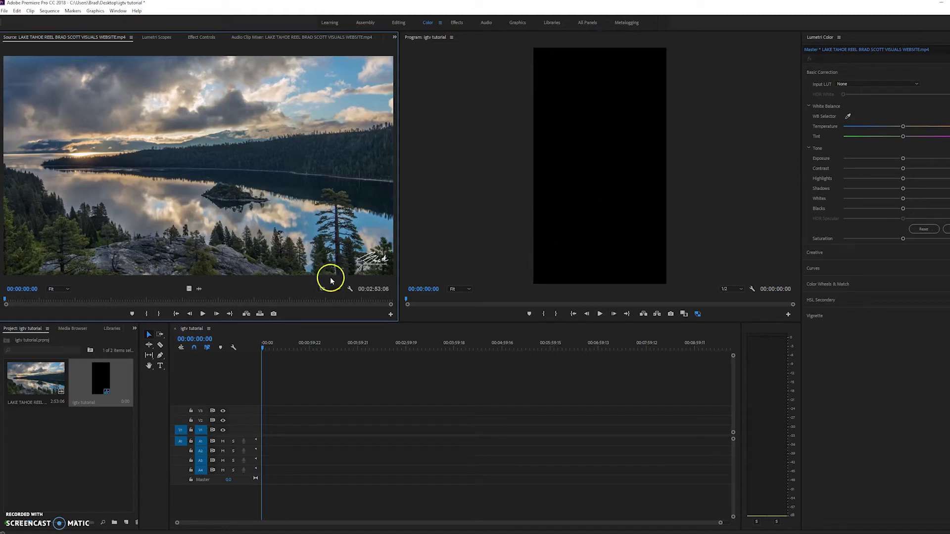
Step: Place the Lake Tahoe reel on the timeline, keeping the vertical sequence settings
drag(47, 368, 238, 424)
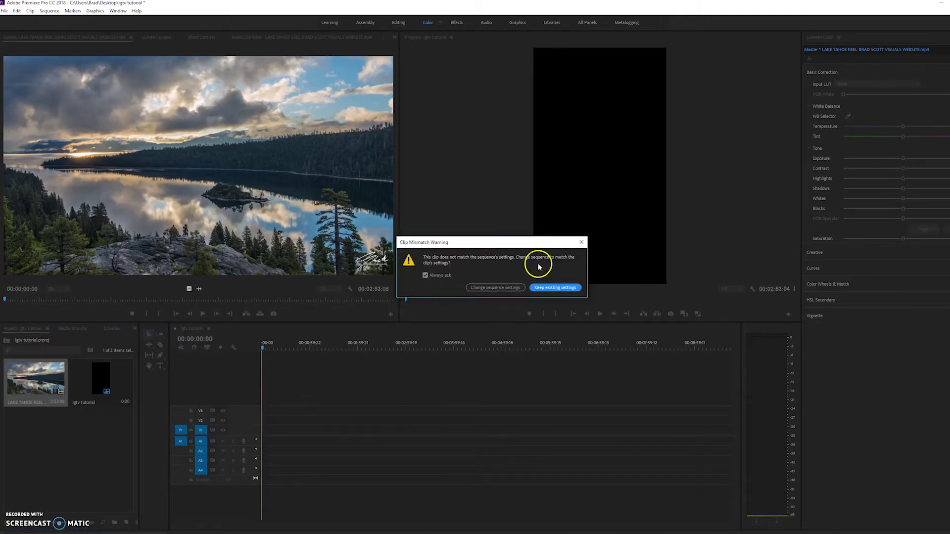
click(556, 287)
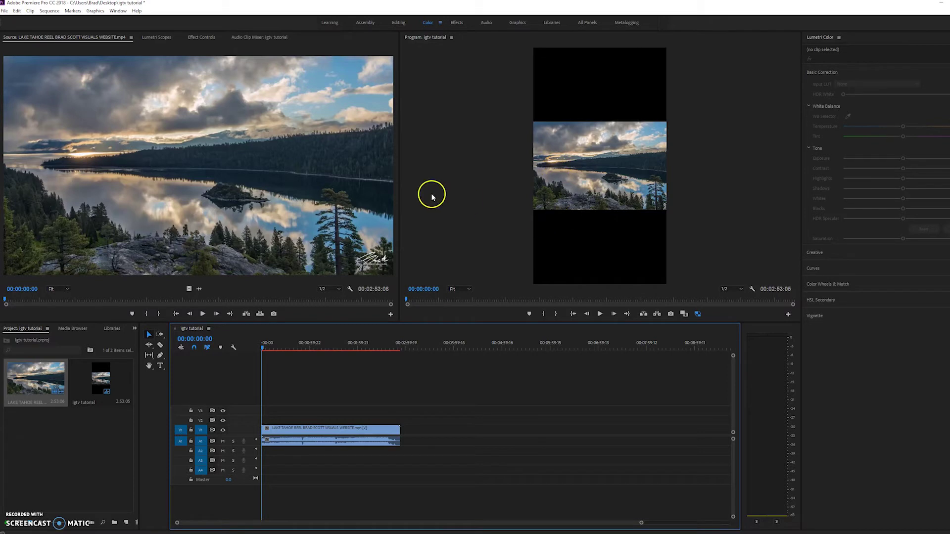
click(302, 431)
Step: Scale the reel to 270 in Effect Controls and play it back to check framing
click(197, 38)
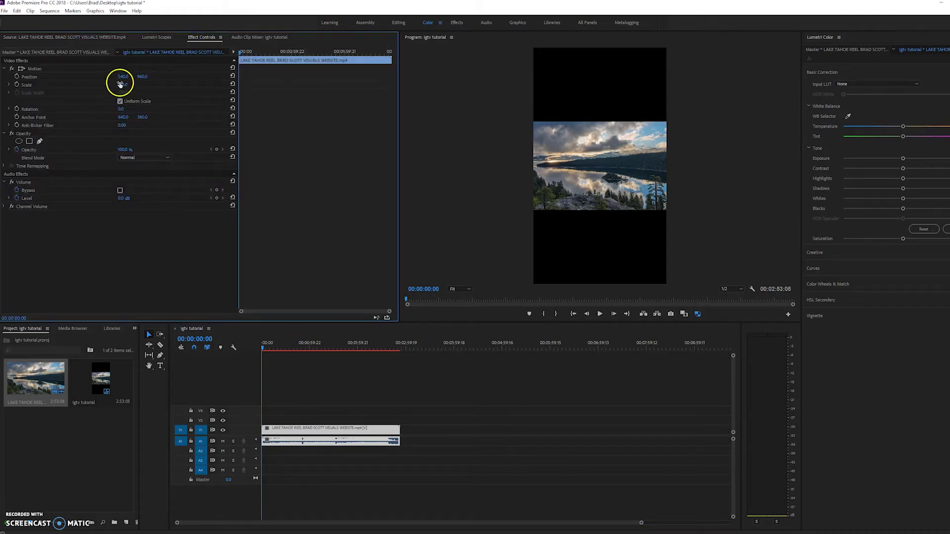
drag(122, 85, 193, 90)
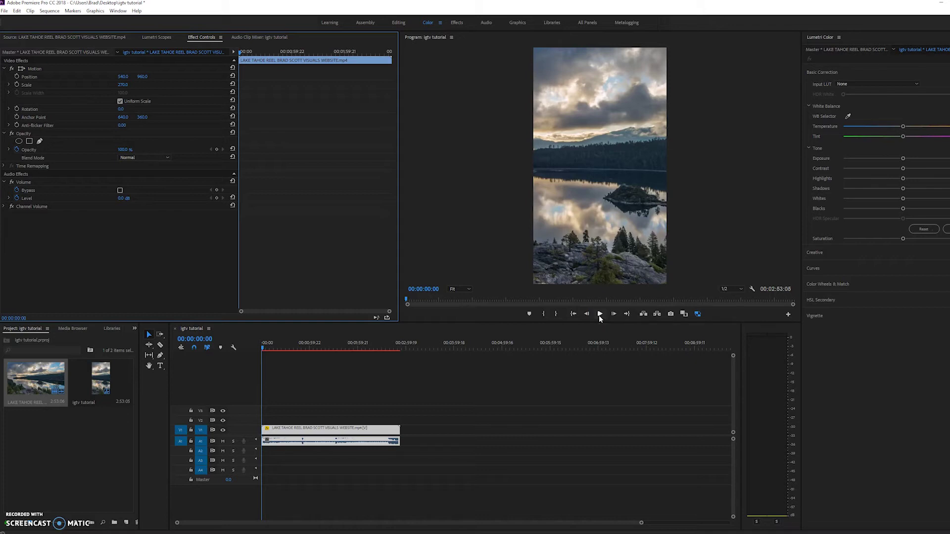
click(599, 317)
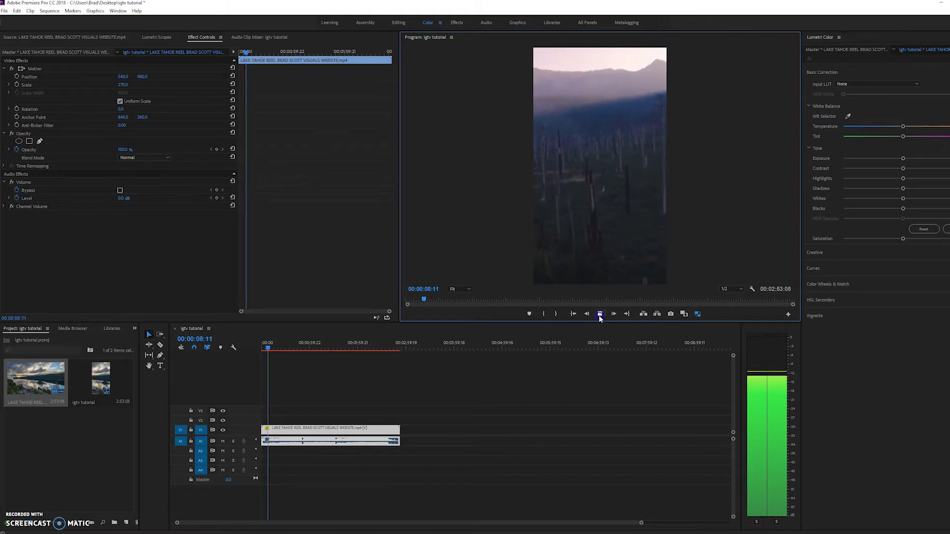
click(599, 314)
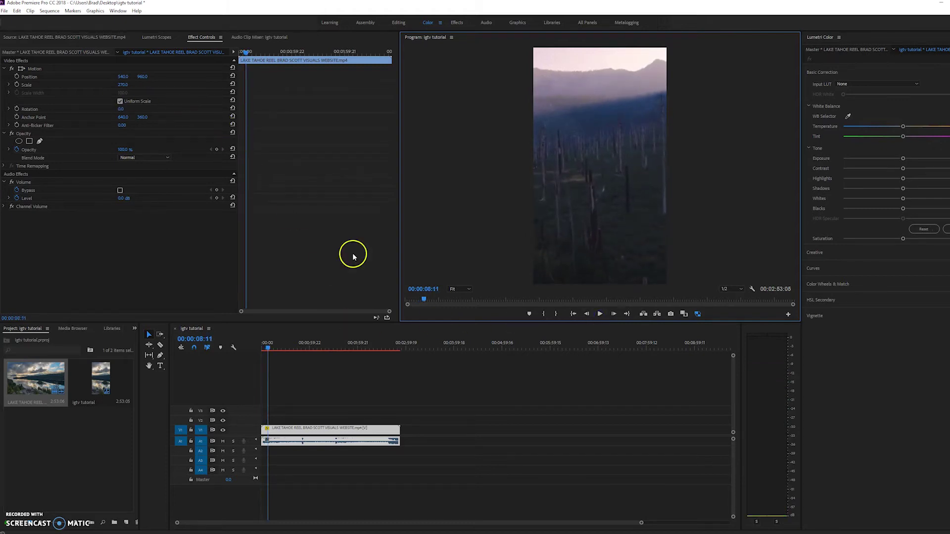
Step: Skim the reel, then shift its position sideways and vertically within the frame
click(267, 350)
drag(267, 350, 278, 351)
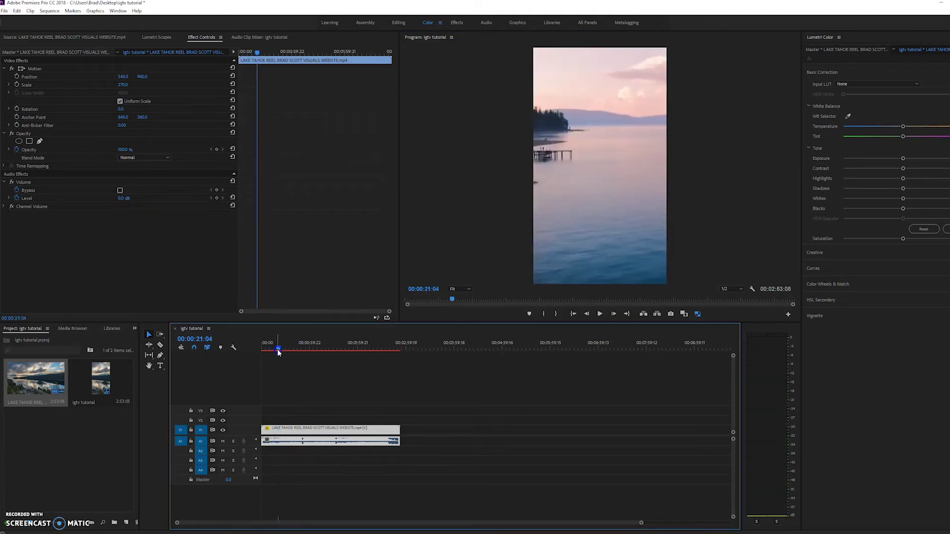
drag(133, 77, 326, 84)
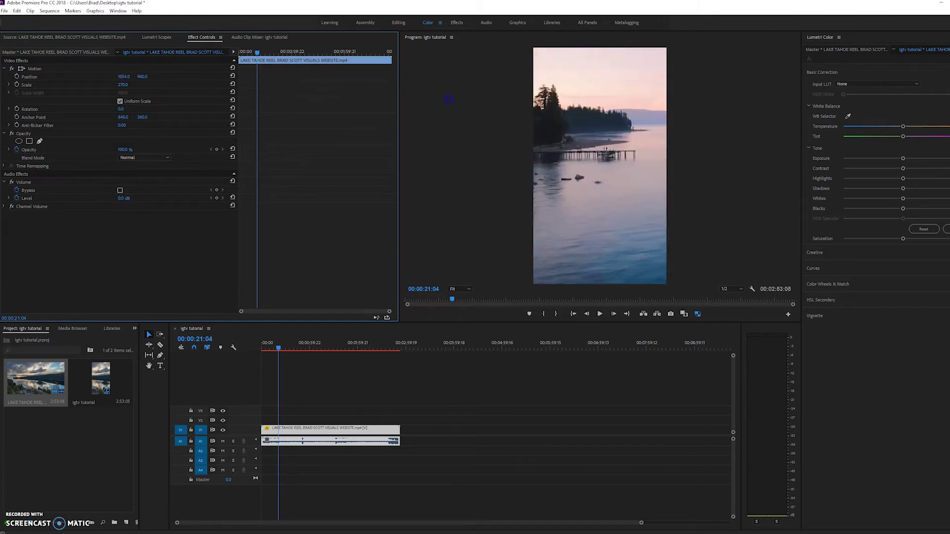
mouse_move(142, 77)
mouse_down()
mouse_move(167, 72)
mouse_move(148, 76)
mouse_up()
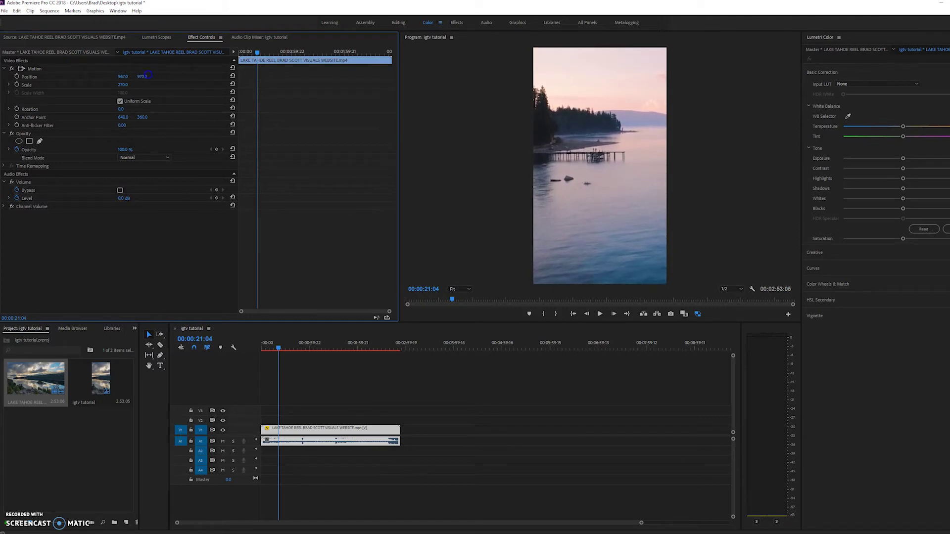
Step: Rotate the clip 90° and rescale it to about 151
click(121, 108)
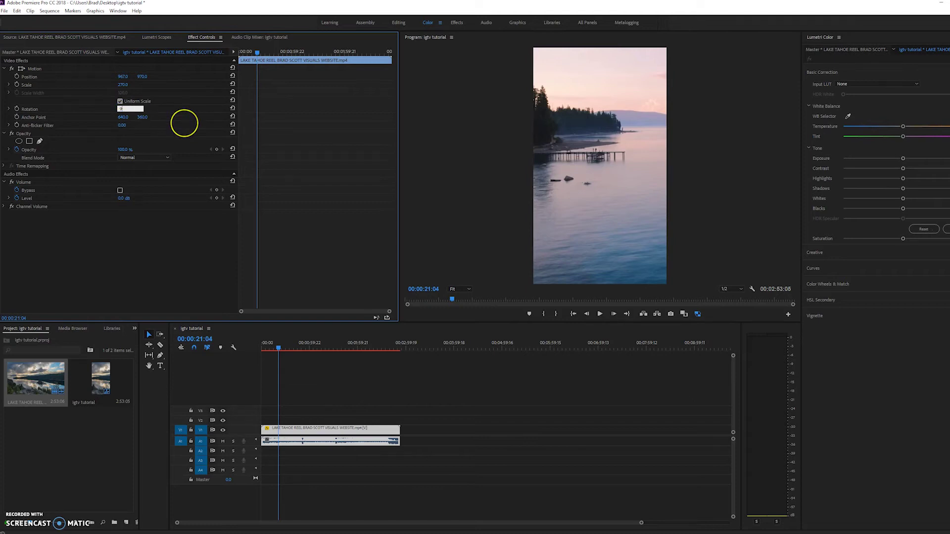
key(Return)
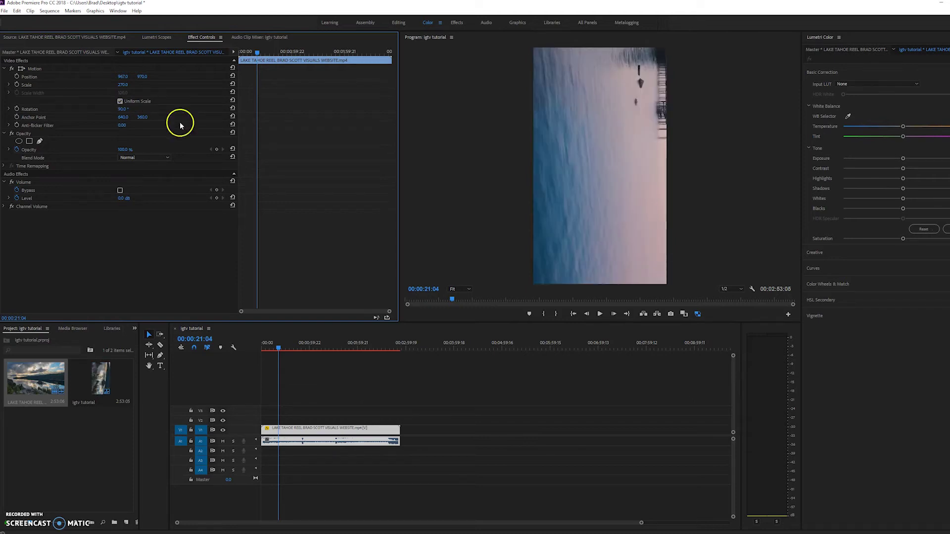
drag(127, 86, 80, 83)
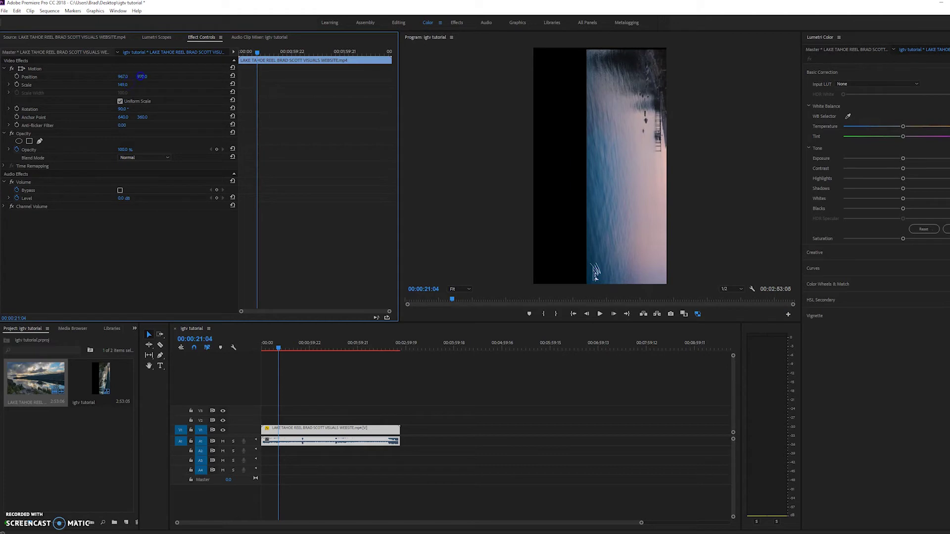
drag(142, 76, 136, 77)
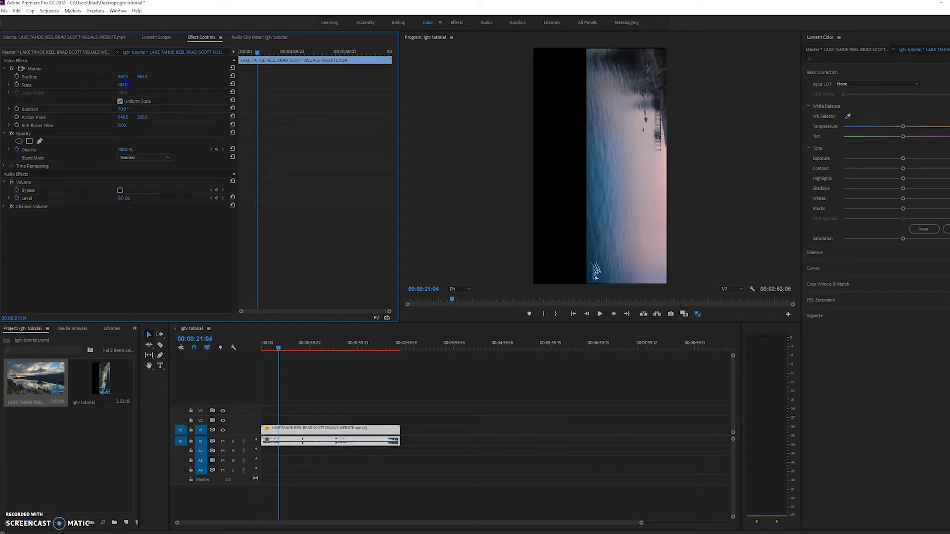
drag(129, 85, 132, 85)
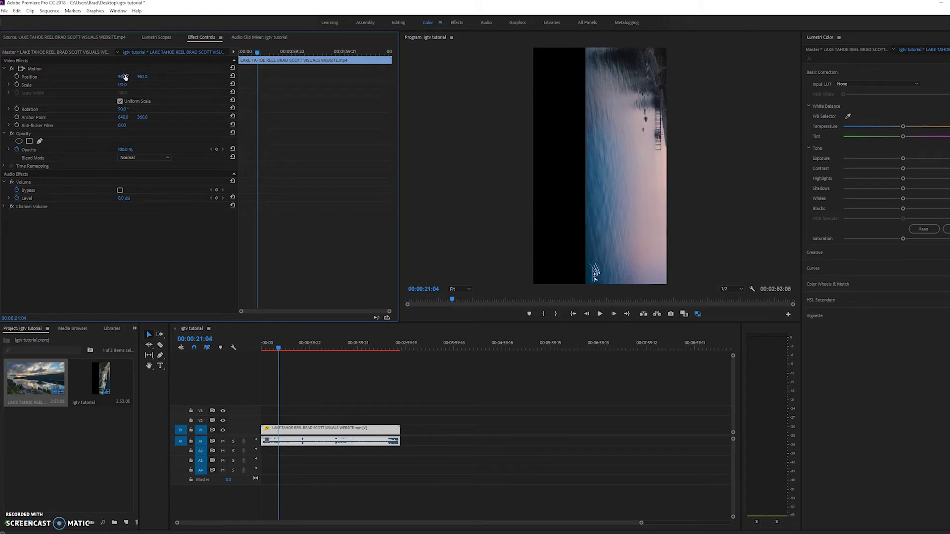
Step: Shift the rotated clip to position 537, 962 and play back the framing
drag(124, 77, 88, 78)
click(123, 77)
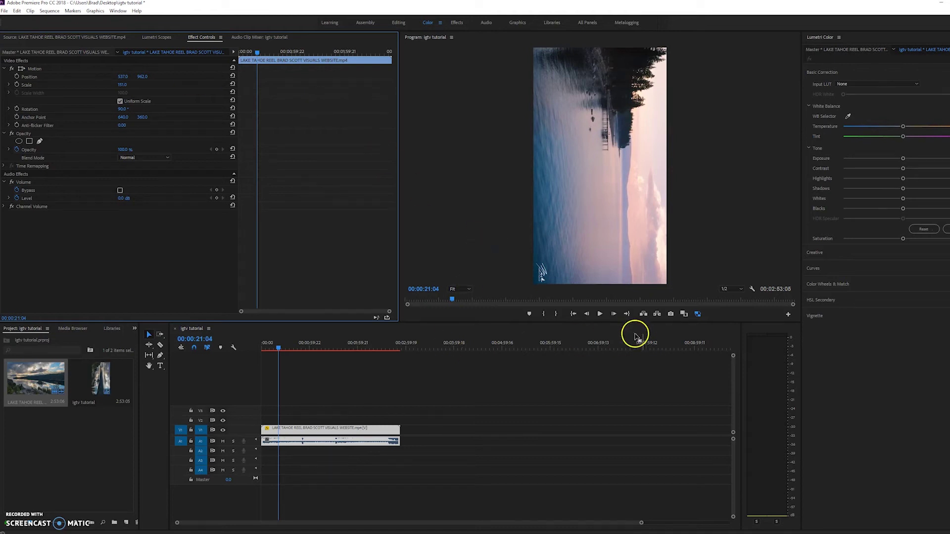
click(600, 314)
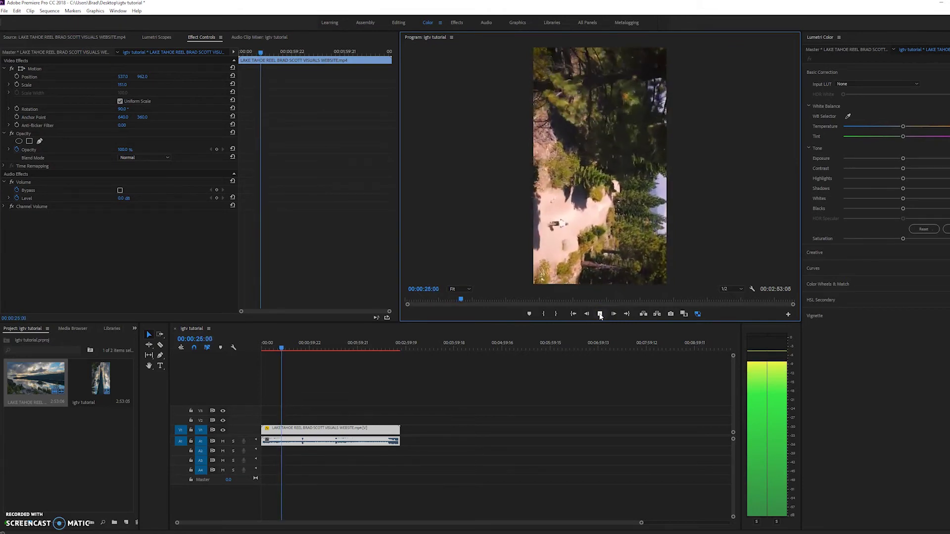
click(600, 315)
click(526, 407)
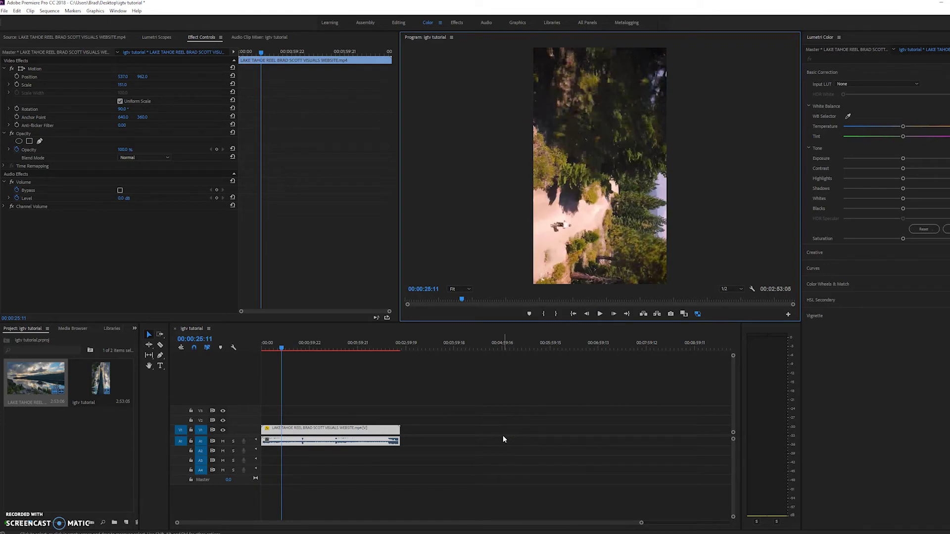
Step: Set up a media export of the sequence with the H.264 Match Source - Medium bitrate preset
click(318, 427)
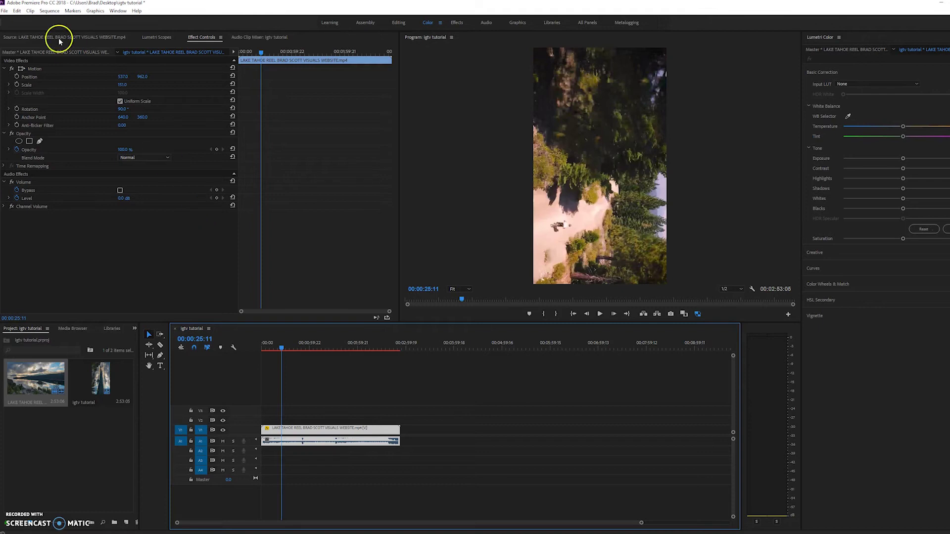
click(4, 11)
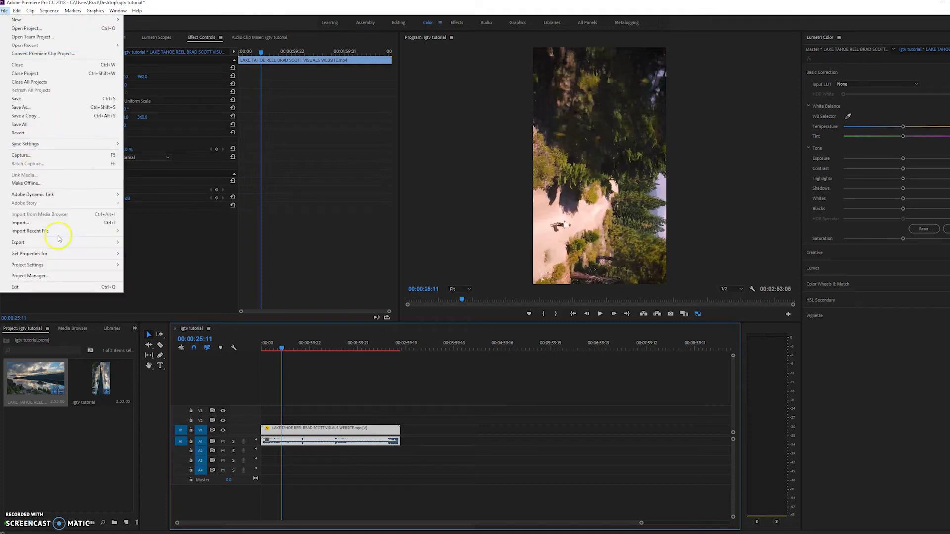
mouse_move(115, 244)
click(161, 242)
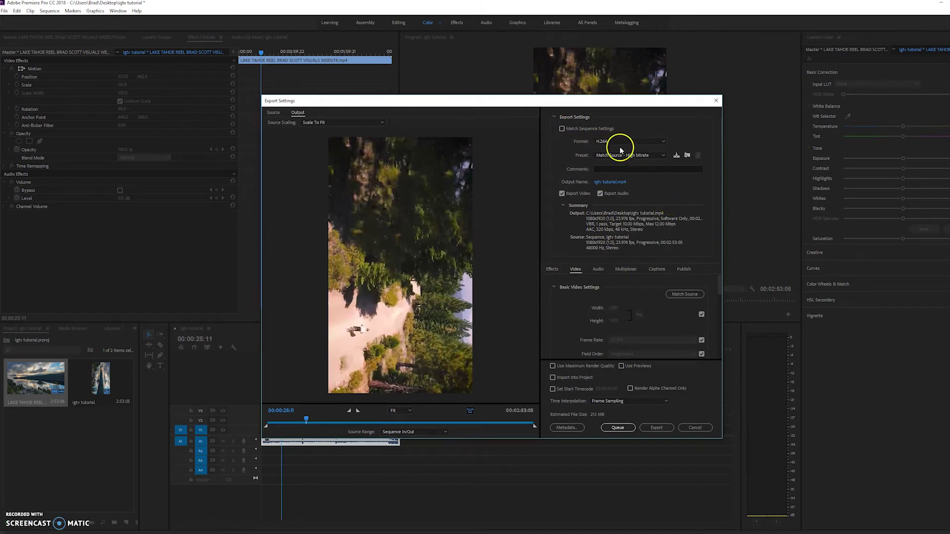
click(631, 156)
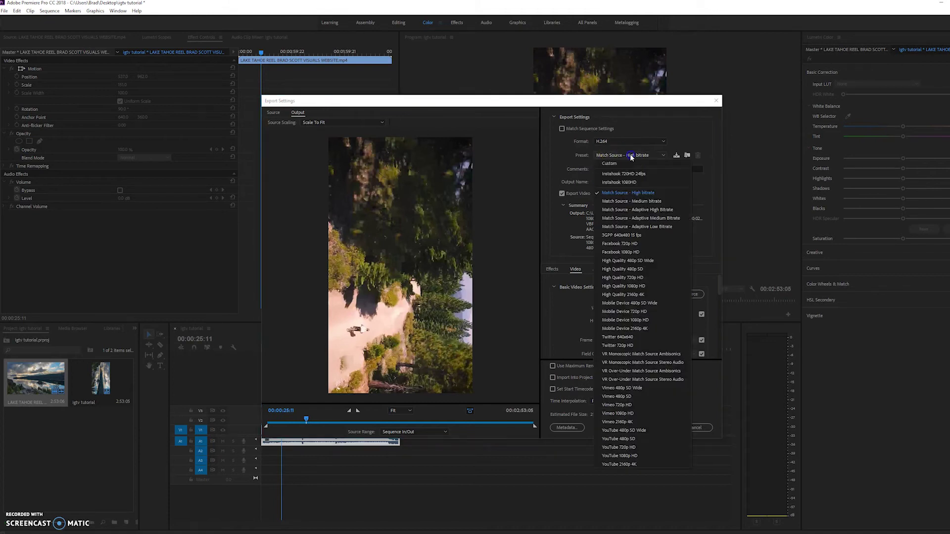
click(637, 201)
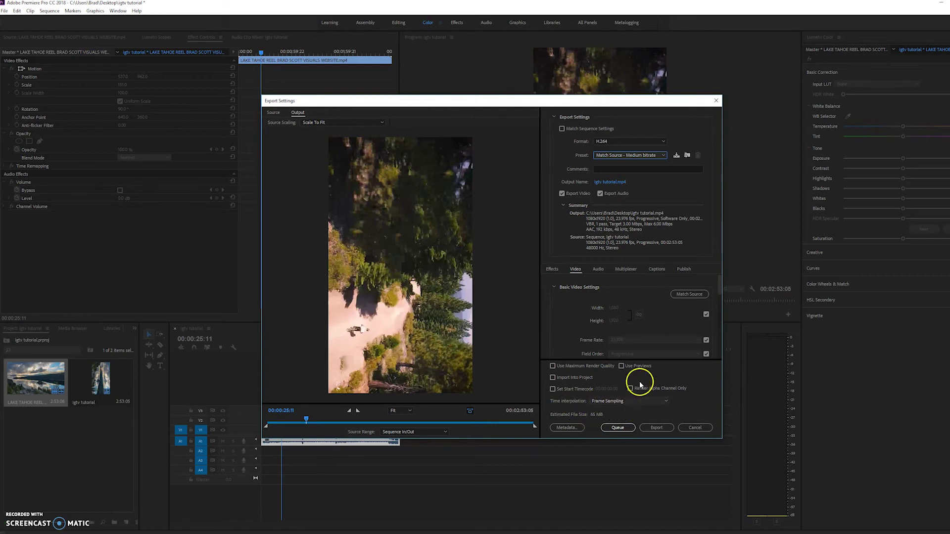
click(613, 181)
Step: Name the output 'igtv tutorial video' and send the export to the Media Encoder queue
click(357, 343)
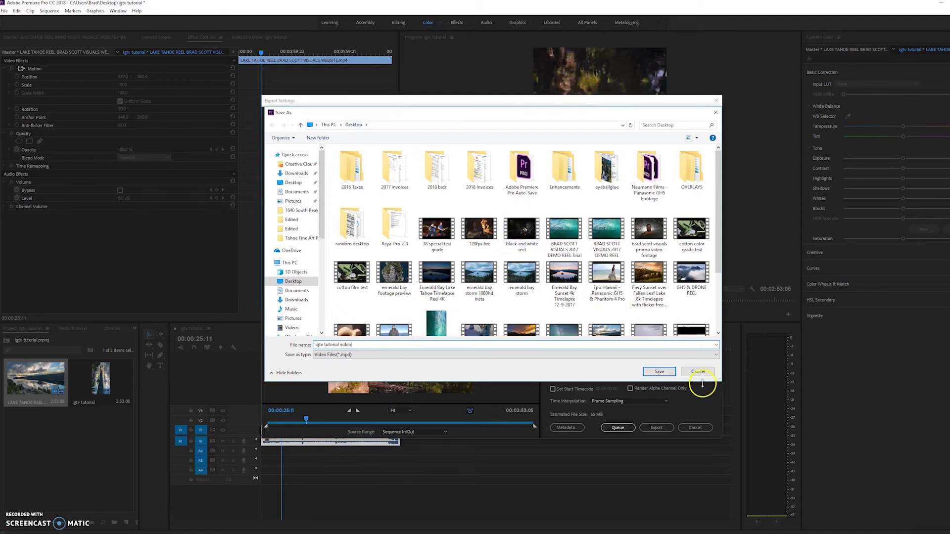
click(659, 371)
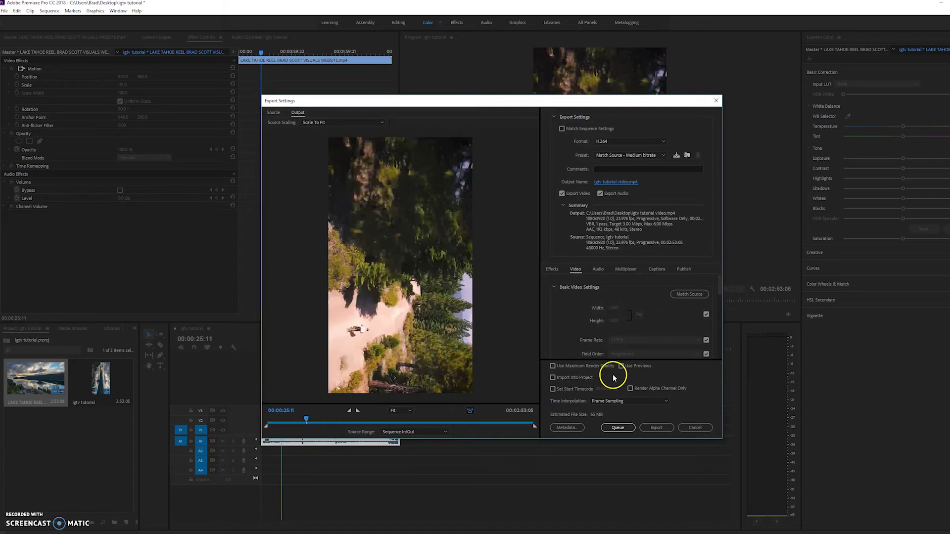
click(617, 427)
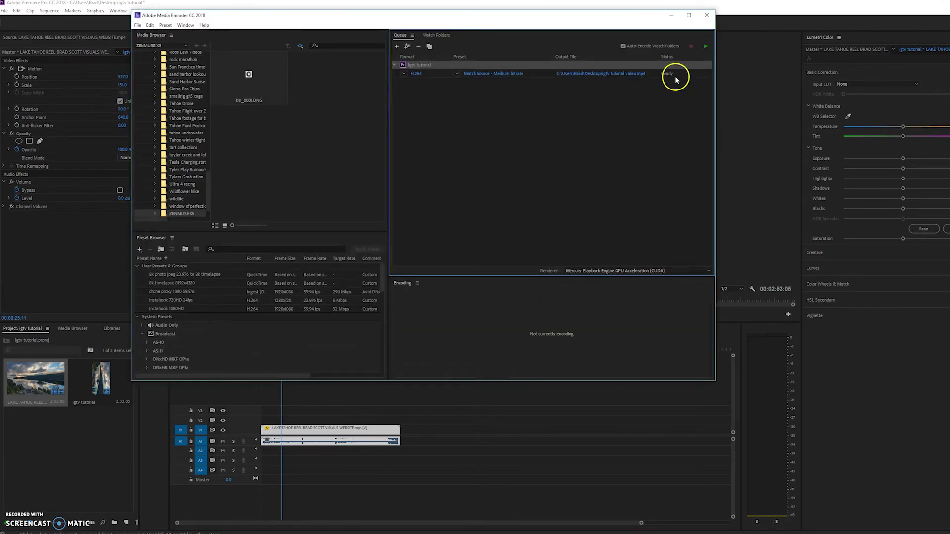
Step: Start encoding the queued igtv tutorial H.264 job in Media Encoder
click(676, 75)
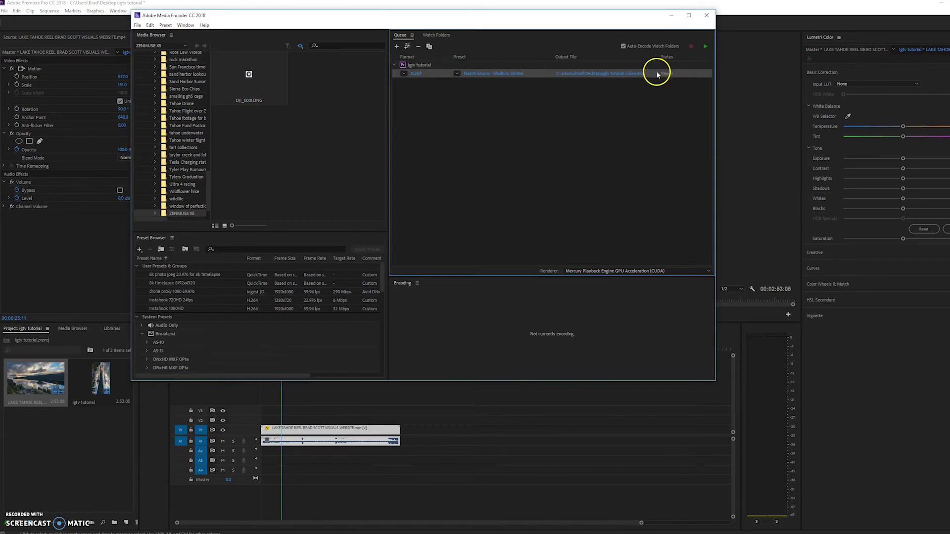
click(704, 46)
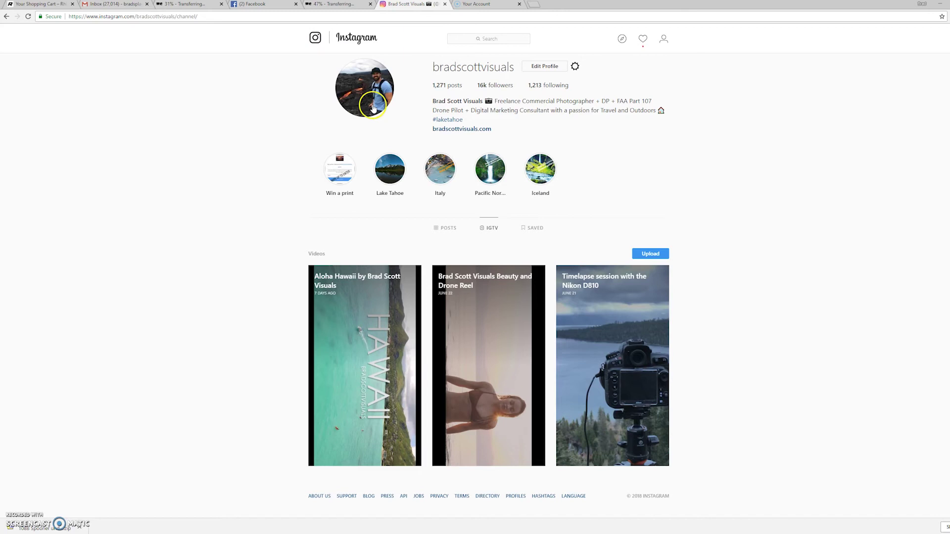
Step: Show the profile's IGTV tab with its three existing videos, then open a new browser tab
click(664, 39)
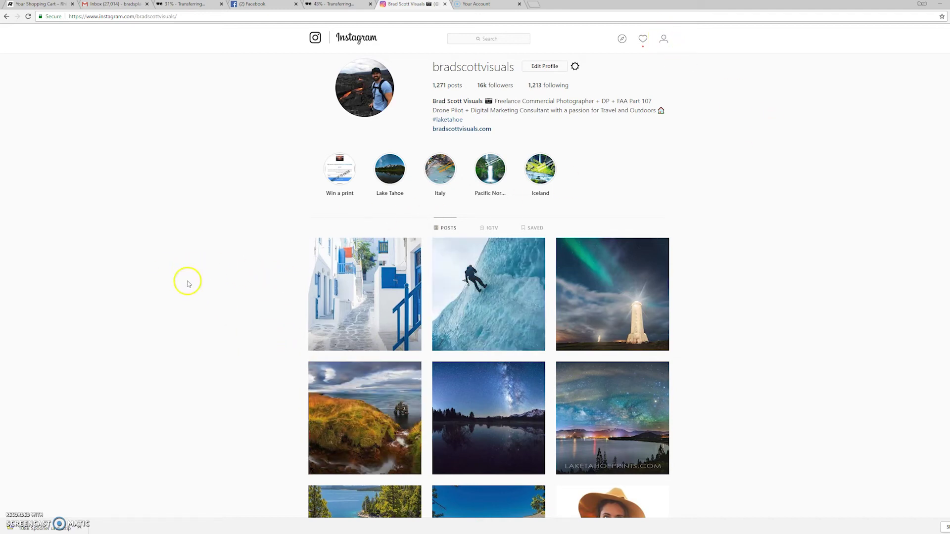
click(491, 230)
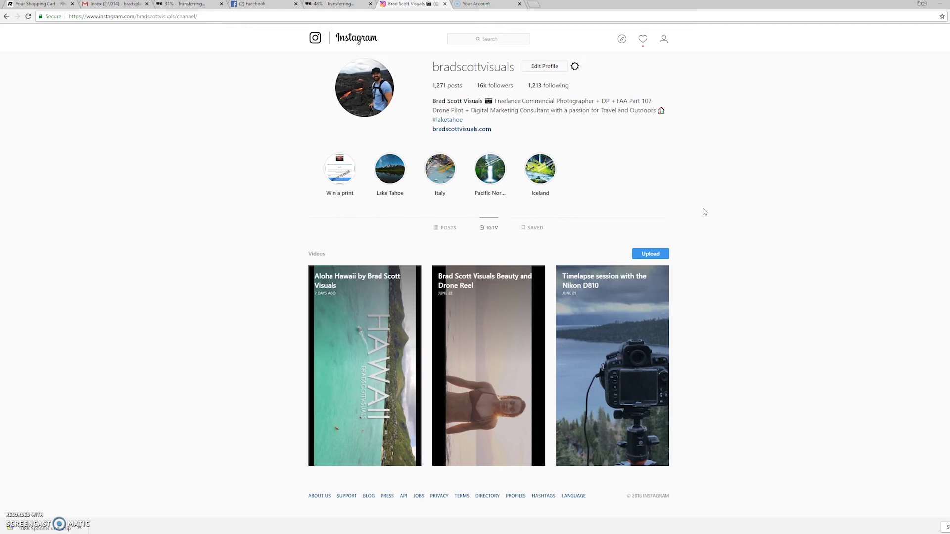
click(533, 4)
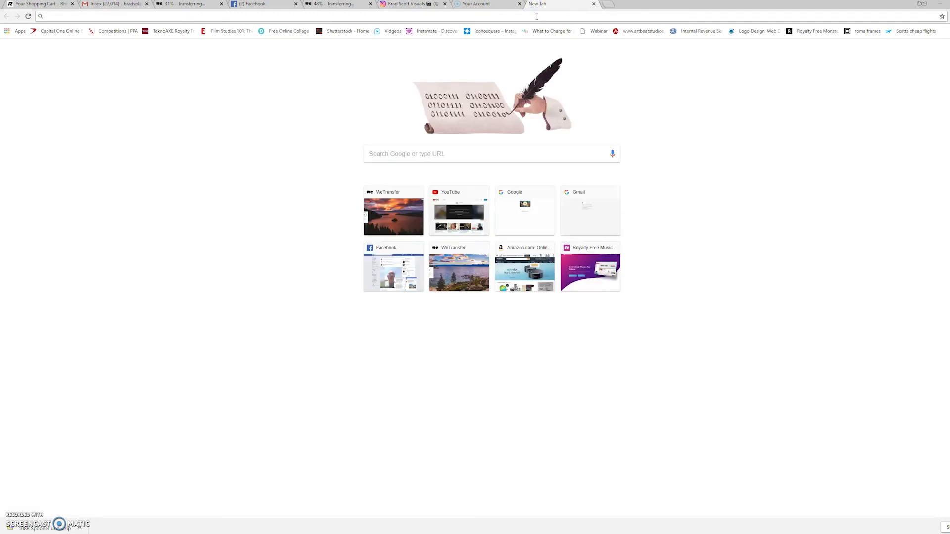
text(we)
key(Return)
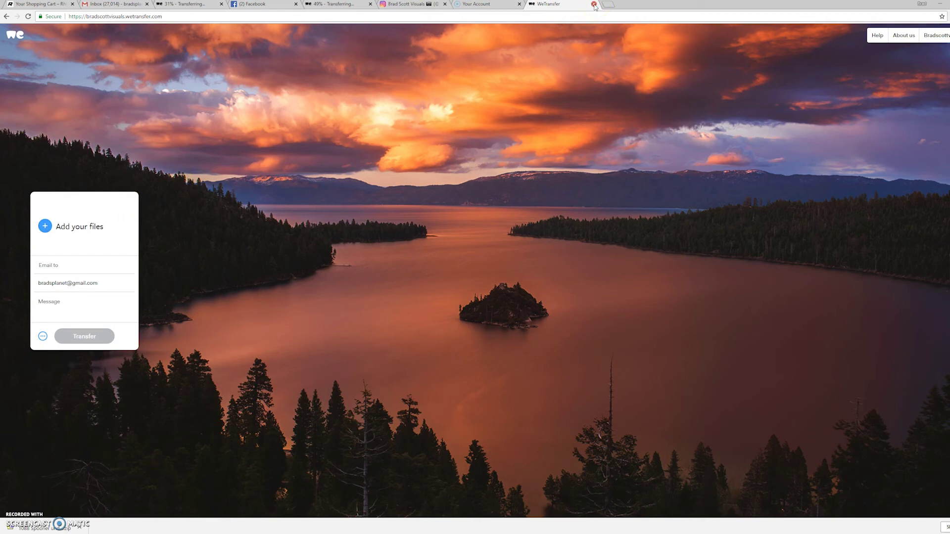
click(594, 5)
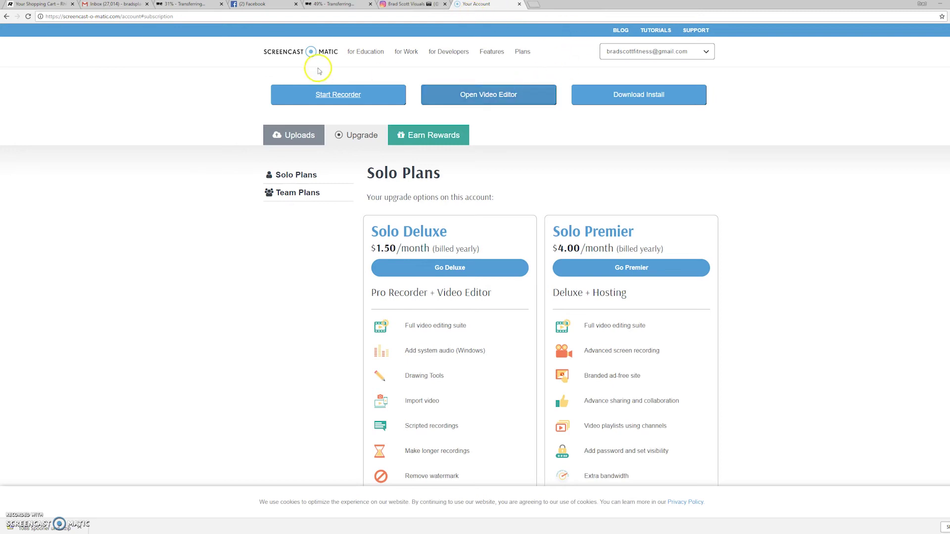
click(336, 4)
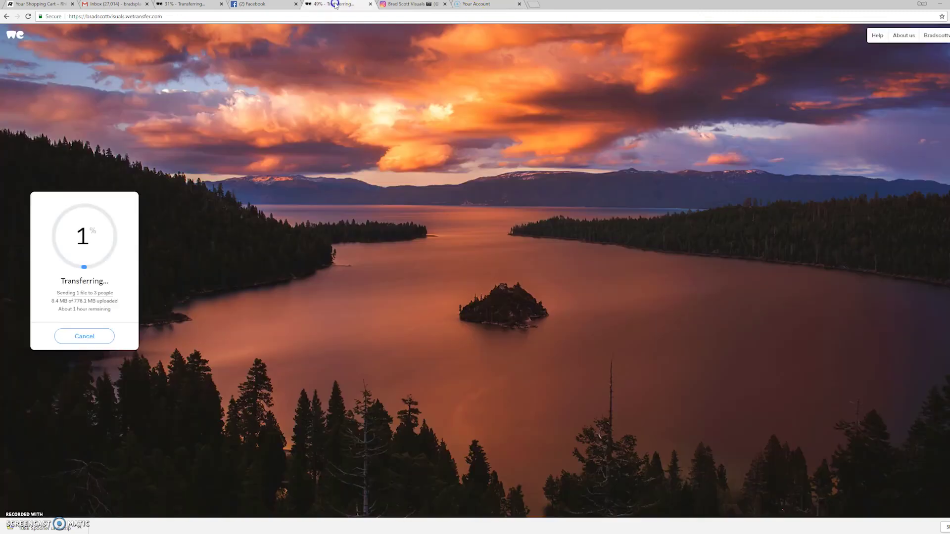
click(408, 4)
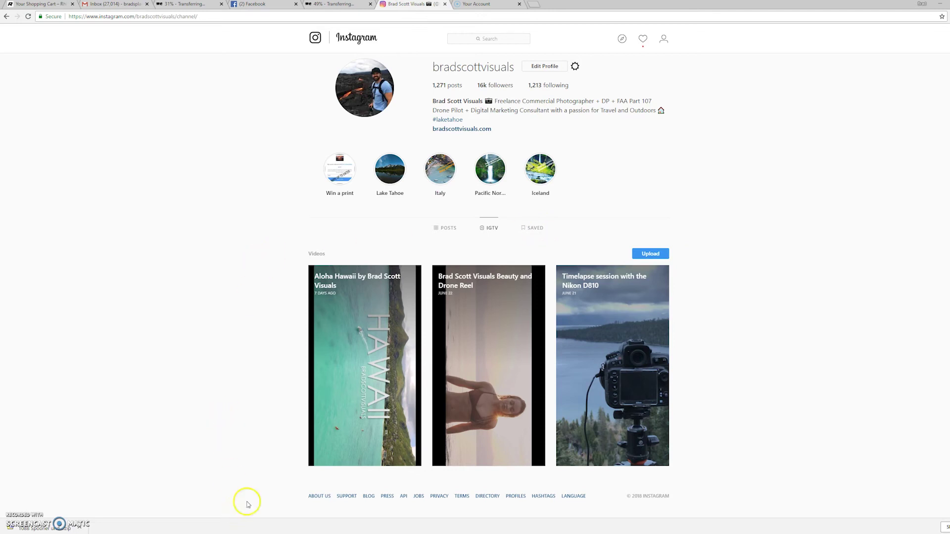
click(651, 254)
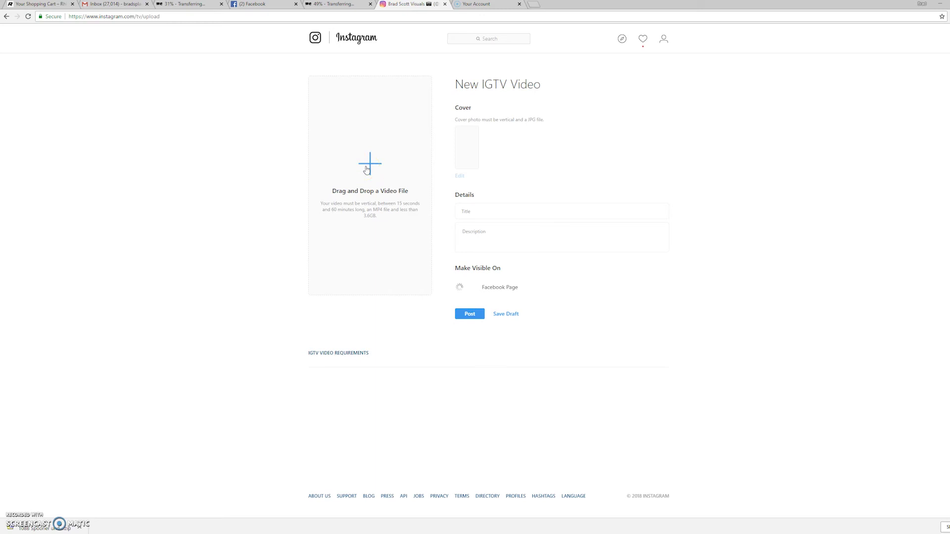
Step: Upload the igtv tutorial video from the Desktop as a new IGTV video
click(367, 170)
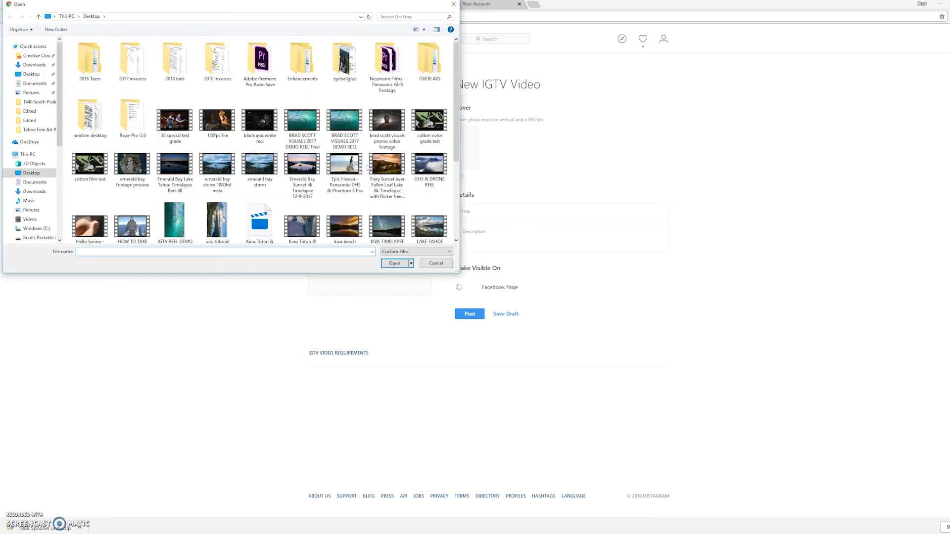
drag(453, 75, 453, 120)
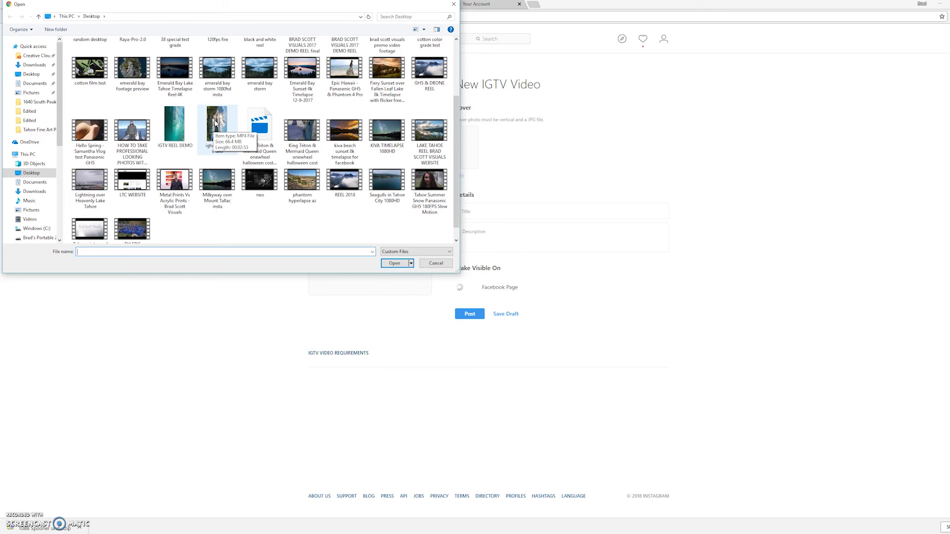
click(215, 123)
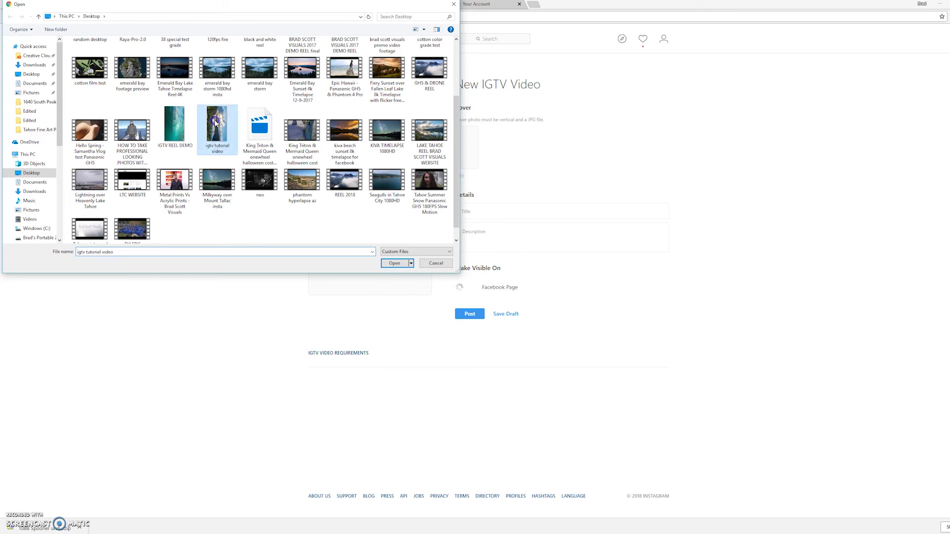
click(394, 263)
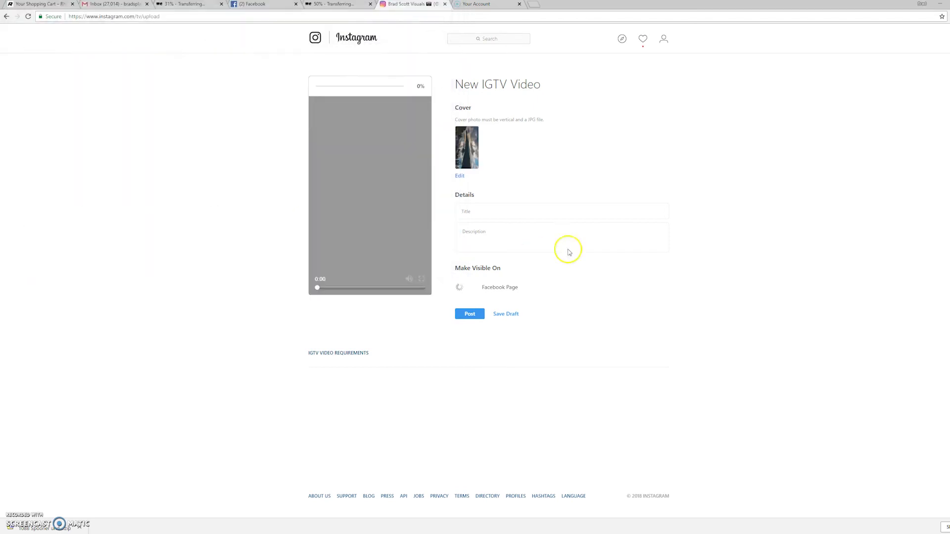
click(534, 177)
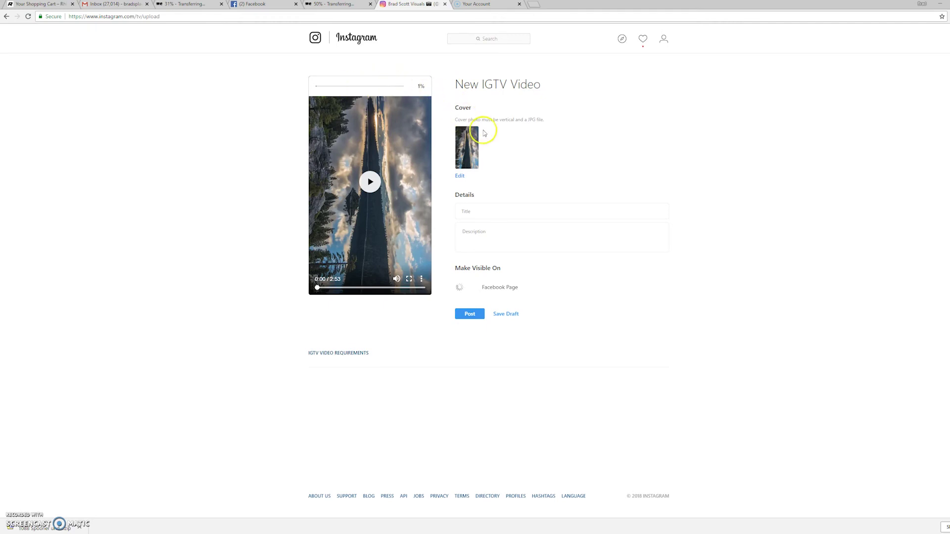
Step: Title the video 'Lake Tahoe Cinematography Reel' and describe the Lake Tahoe clips, adding a website line
click(494, 211)
text(Lake Tah)
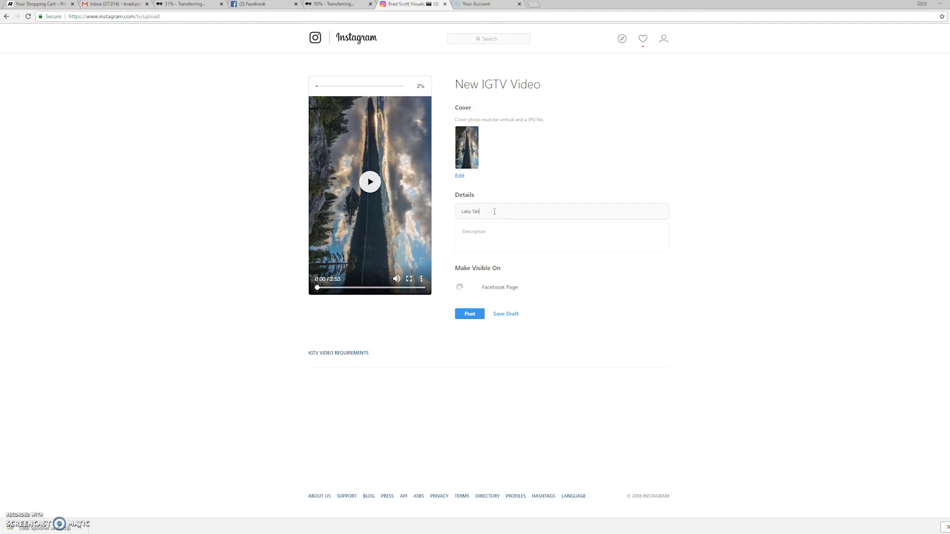
text(oe Cinematography Reel)
click(506, 239)
text(Here are some of my favorite video clips I ha)
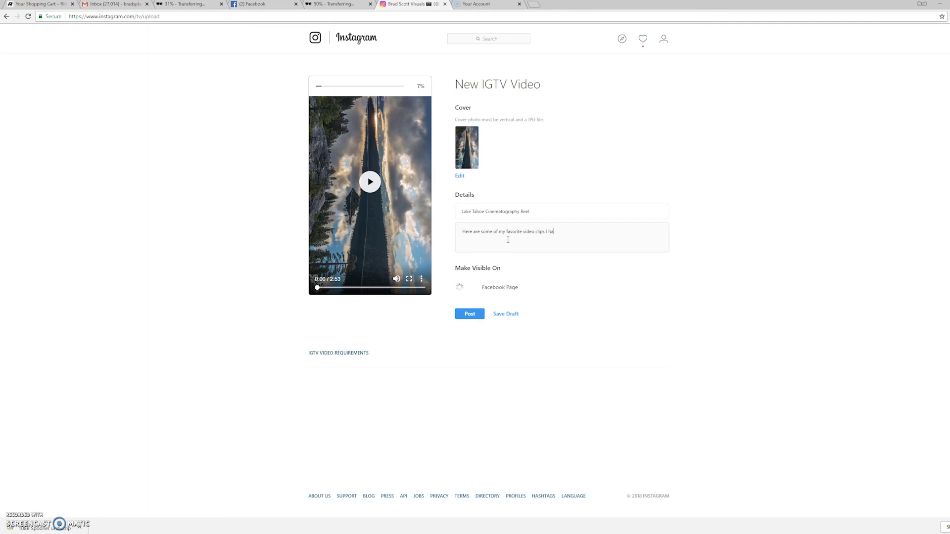
text(ve captured of beautiful Lake Tahoe including Time Lapse Photography and)
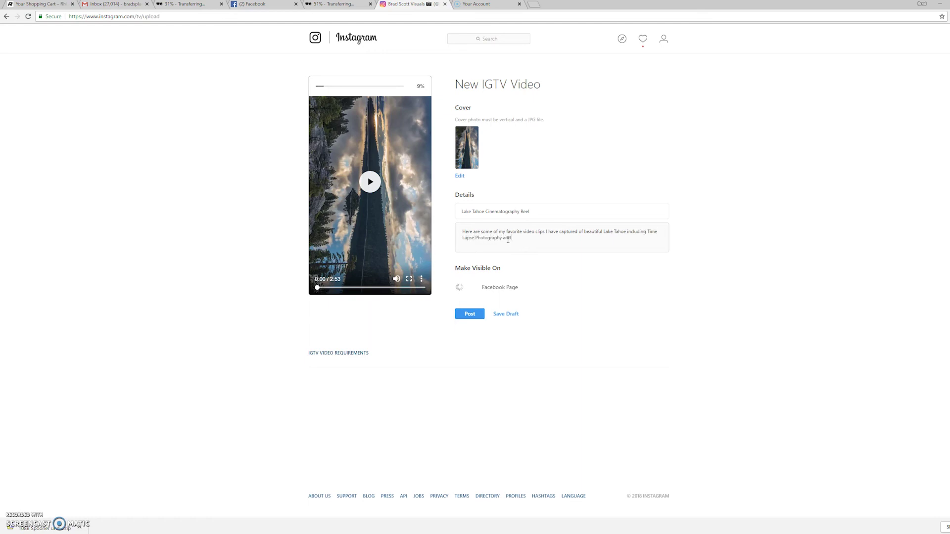
text( Aerial Footage.)
key(Return)
key(Return)
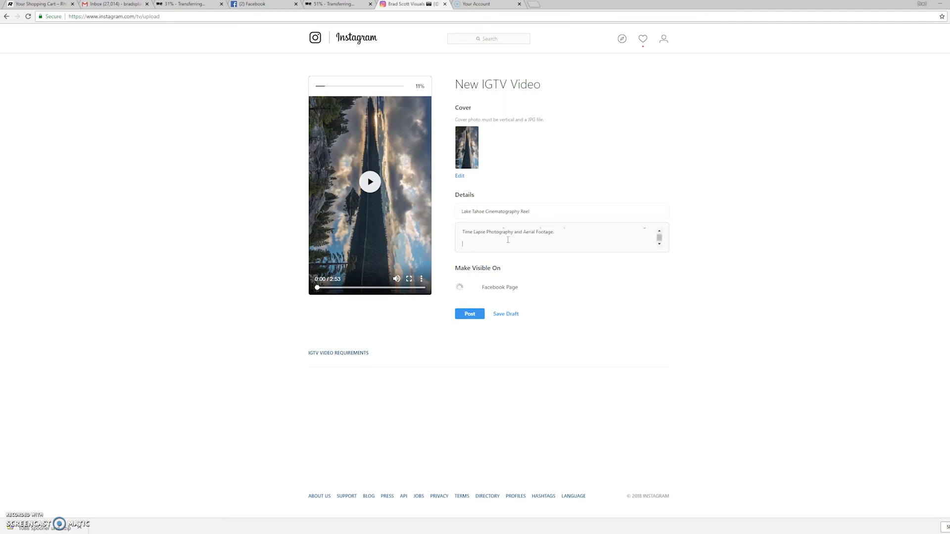
text(Visit my website at http://bradscottvisuals.com)
key(Return)
key(Return)
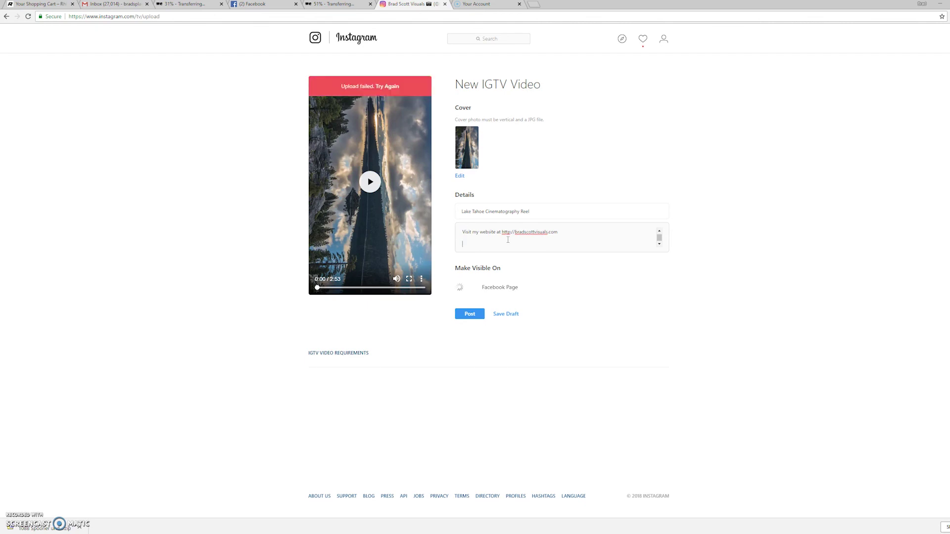
click(476, 232)
Step: Retry the failed upload and end the description with #laketahoe #tahoe #aerialvideo #drones #drone #cinematography
click(386, 86)
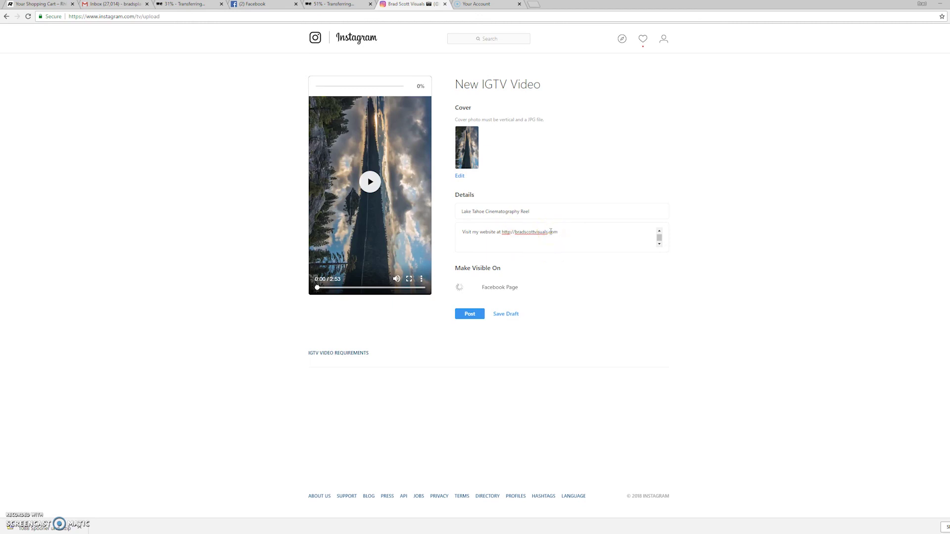
click(554, 271)
text(laketahoe #tahoe #aerialvideo #drones #drone)
text(#cinematography)
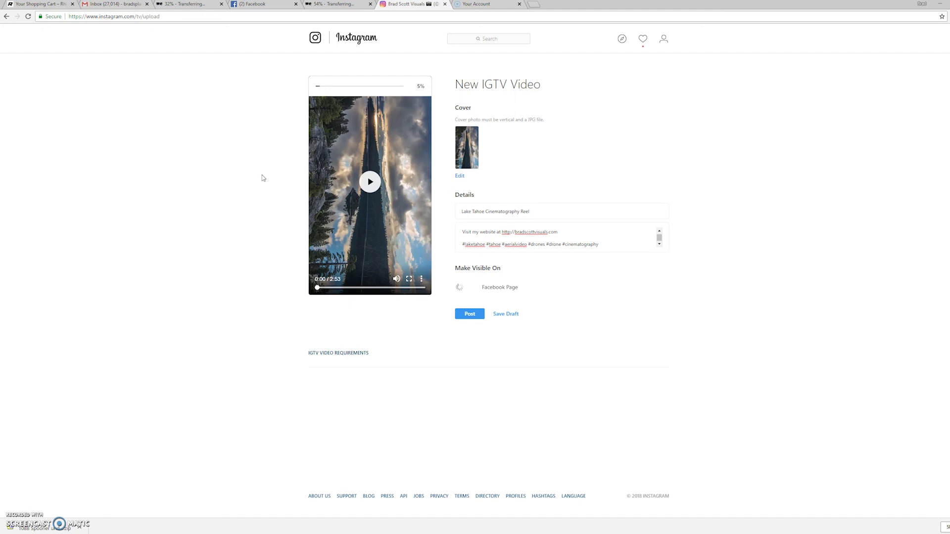
click(262, 168)
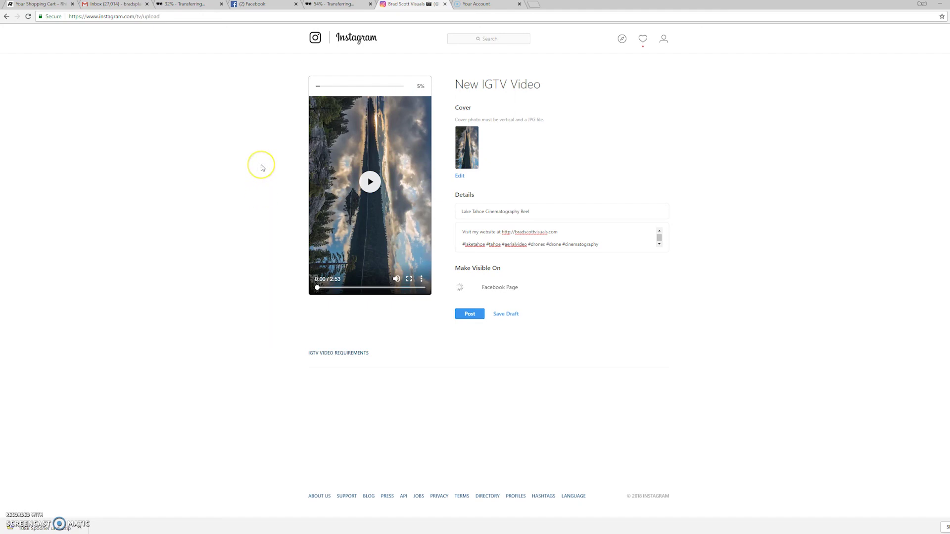